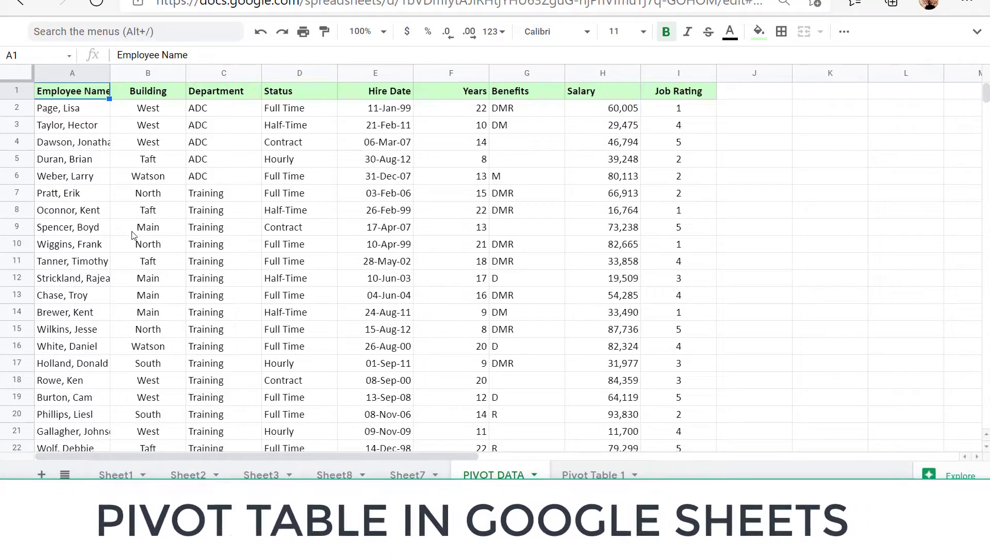
Create a pivot table on a new sheet from the whole PIVOT DATA range A1:I742
left_click(67, 177)
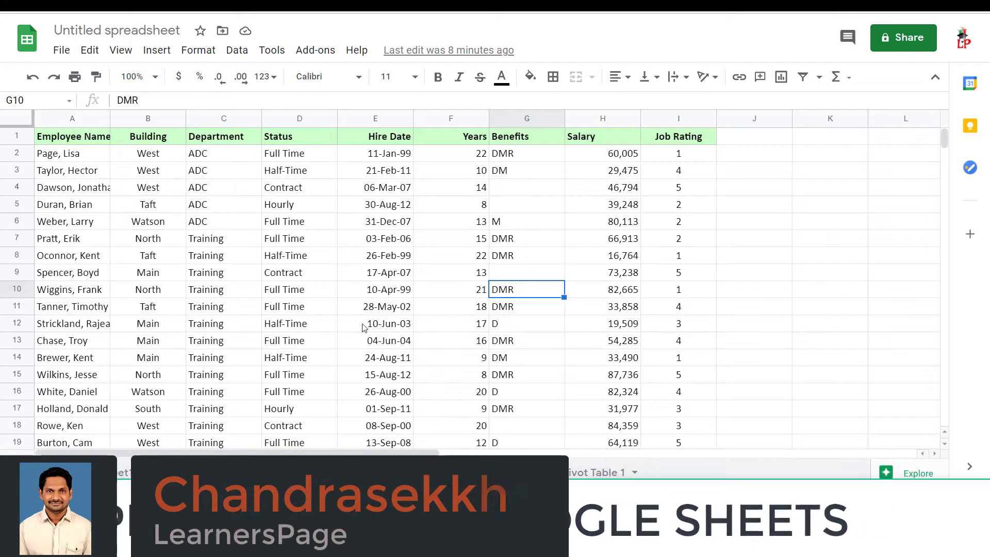
left_click(231, 56)
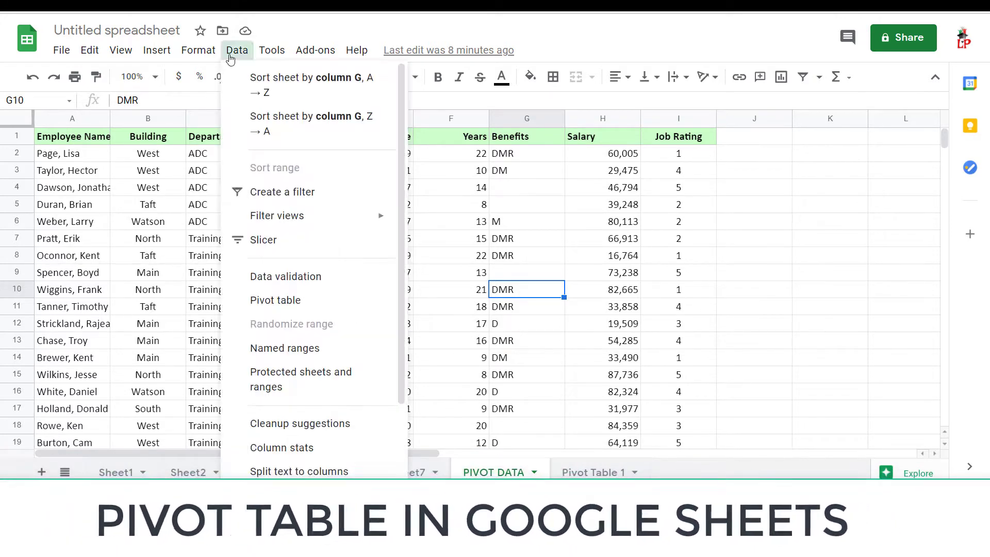
left_click(462, 208)
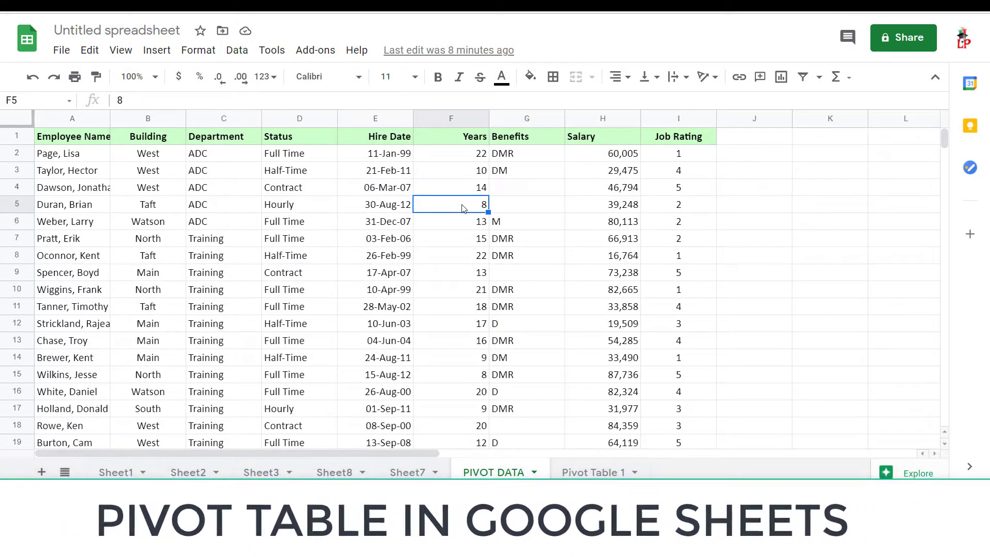
key("ctrl+a")
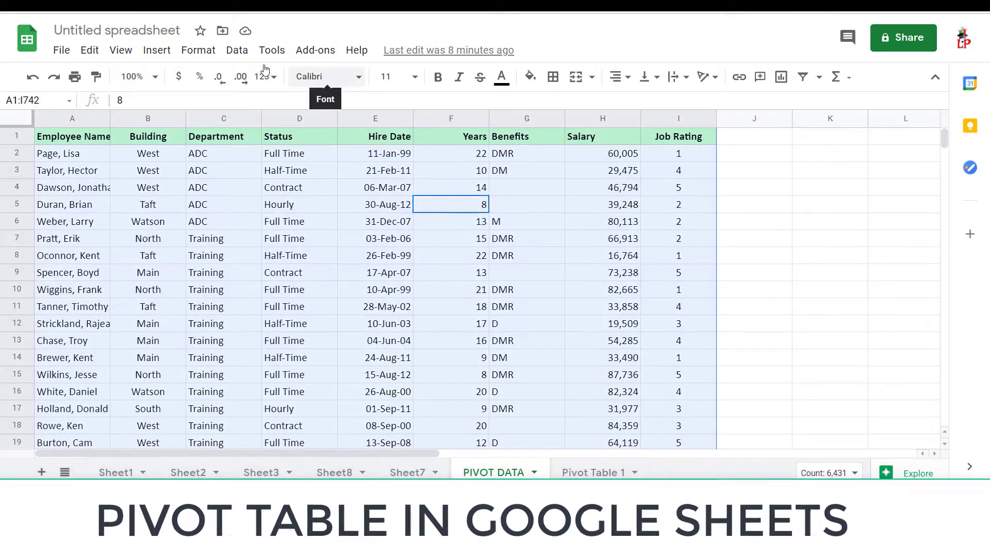
left_click(237, 51)
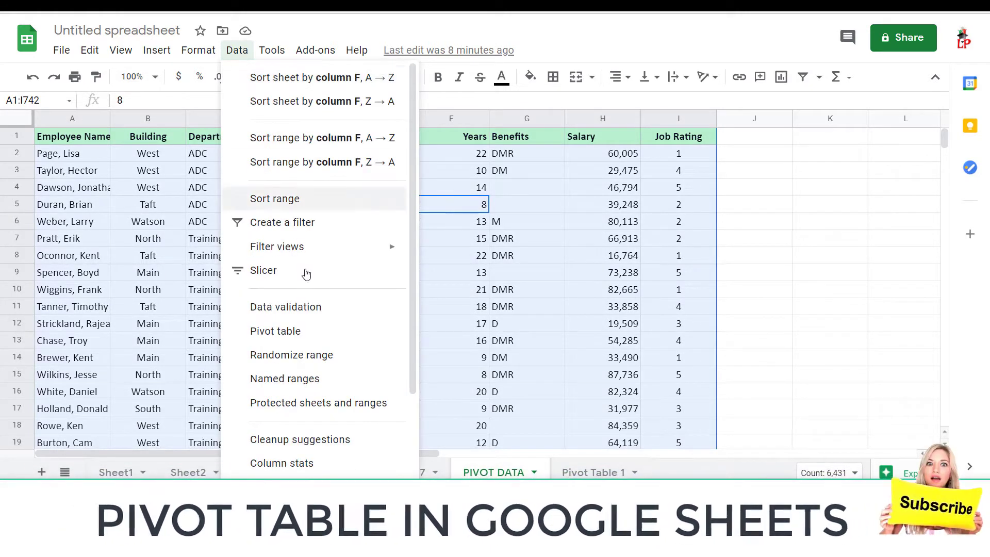
left_click(302, 336)
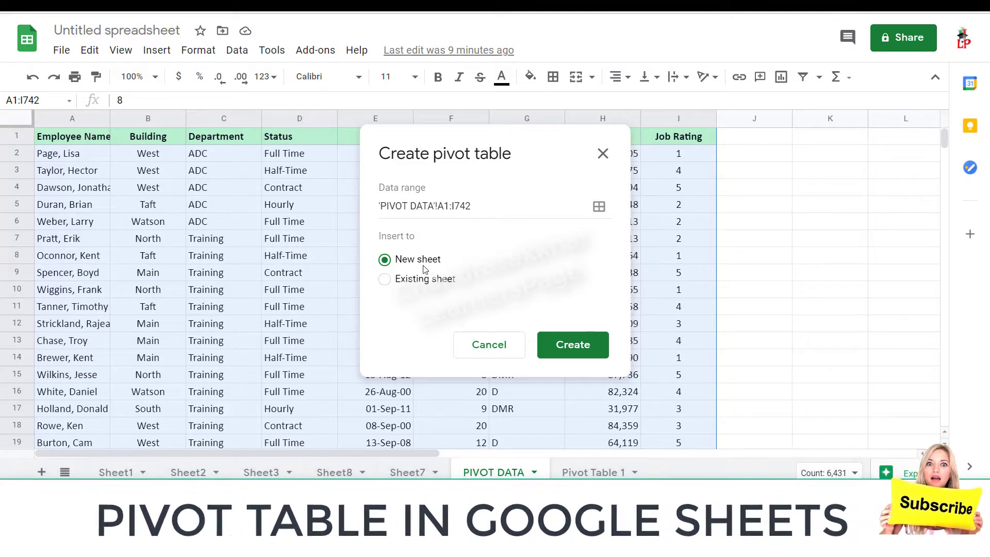
left_click(584, 348)
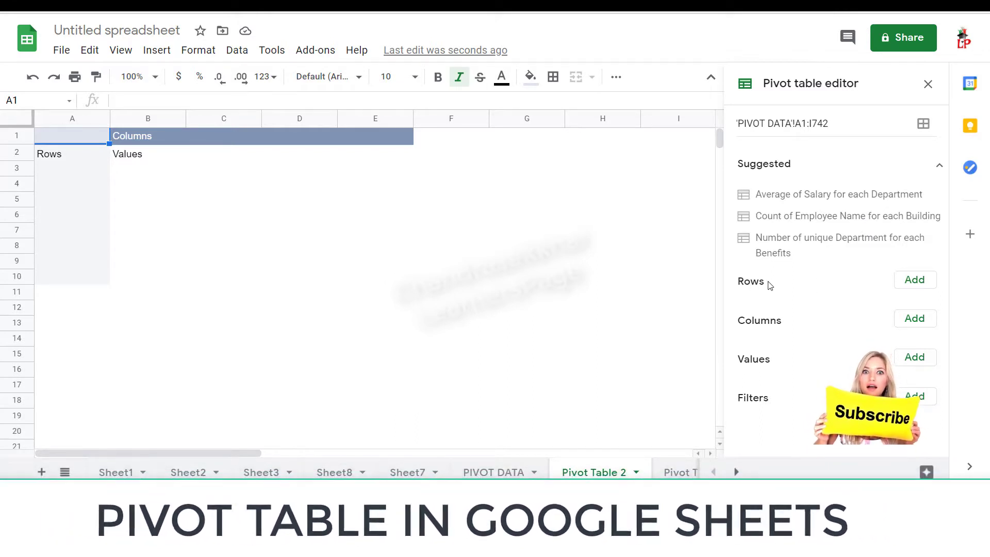
Set Department as the pivot table's rows and Employee Name as its COUNTA values, and widen column A
left_click(908, 281)
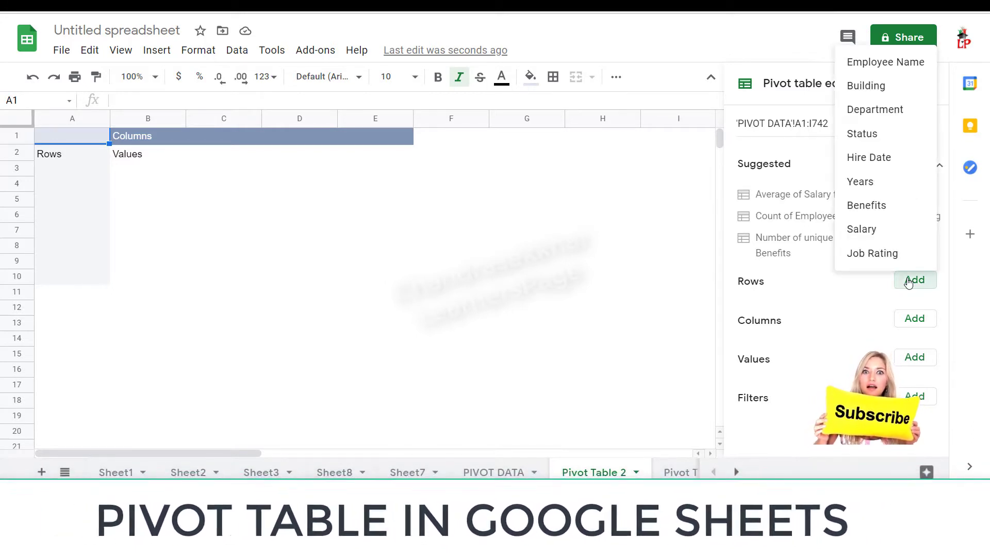
left_click(885, 117)
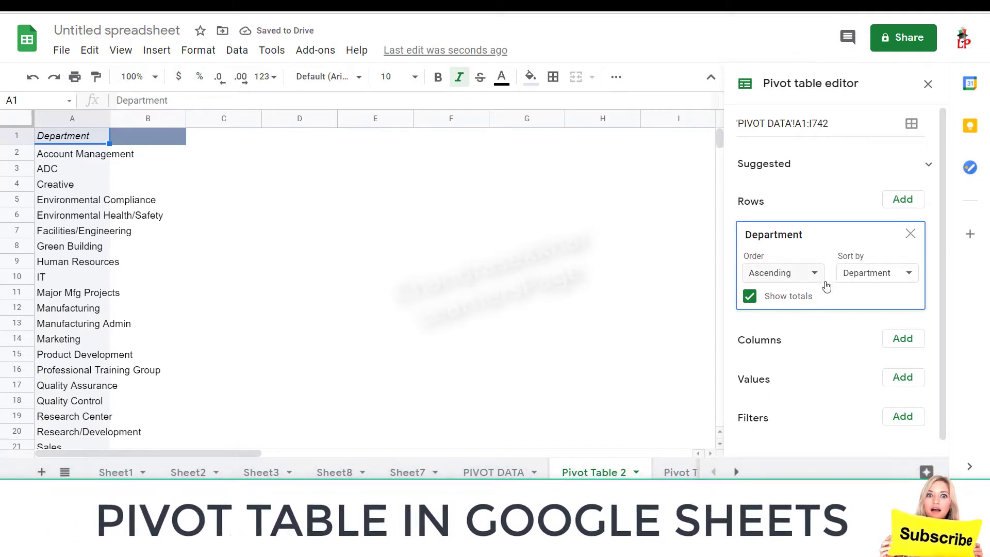
left_click(911, 381)
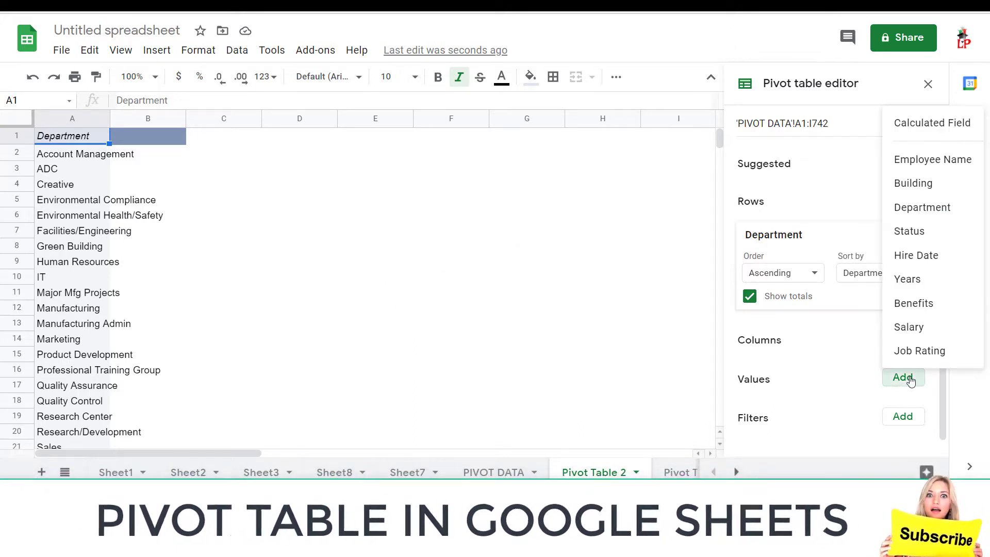
left_click(923, 160)
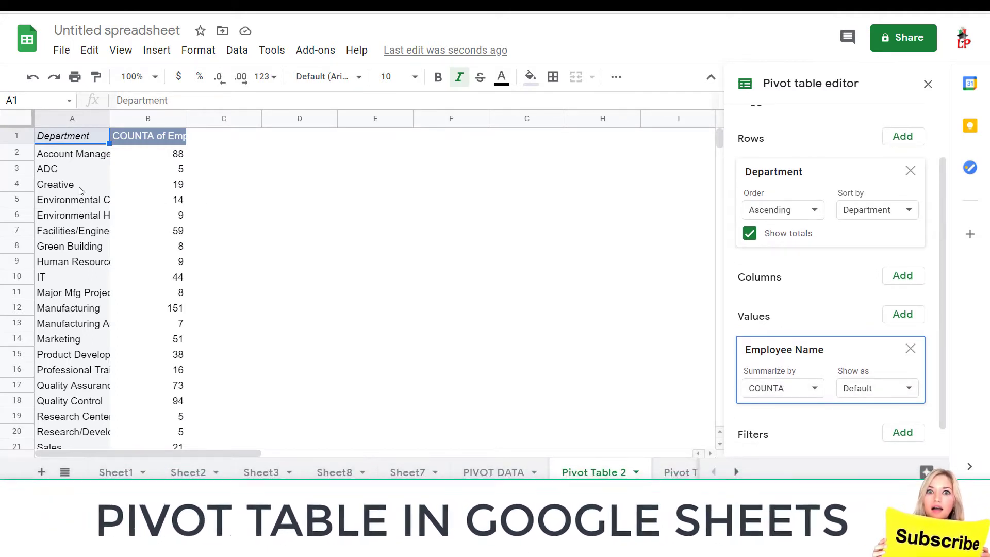
left_click_drag(110, 119, 159, 119)
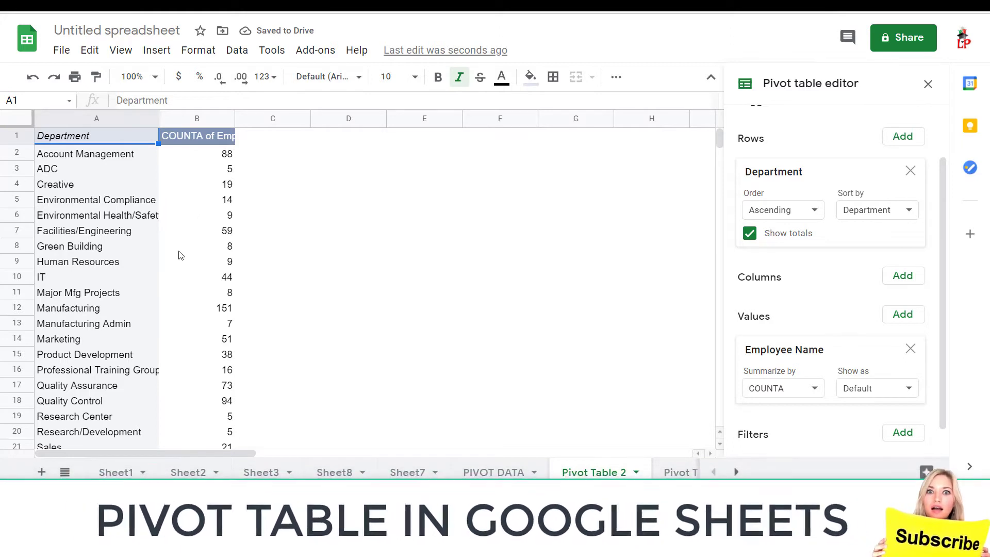
Add a Building filter to the pivot table and exclude Main and Taft from it
scroll(835, 402, "down", 1)
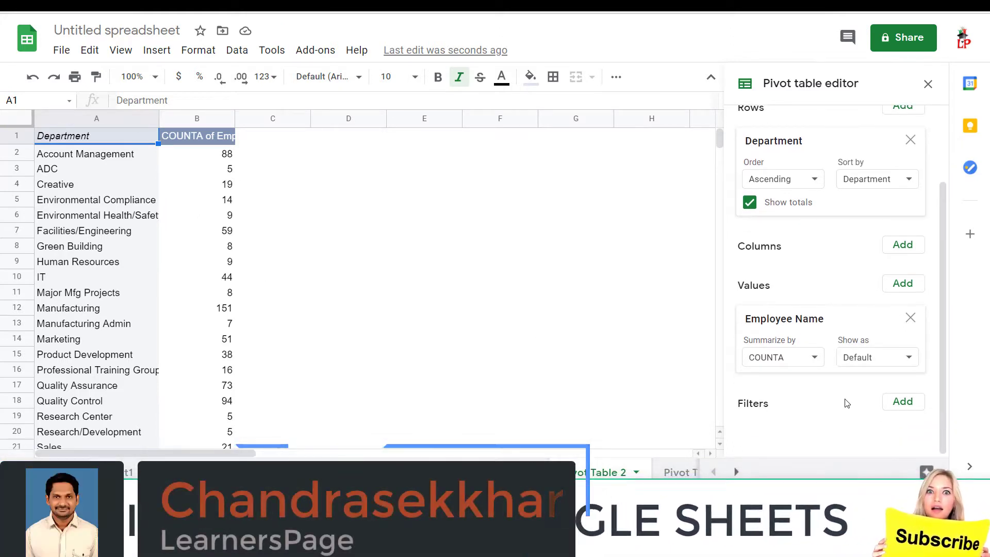
left_click(909, 407)
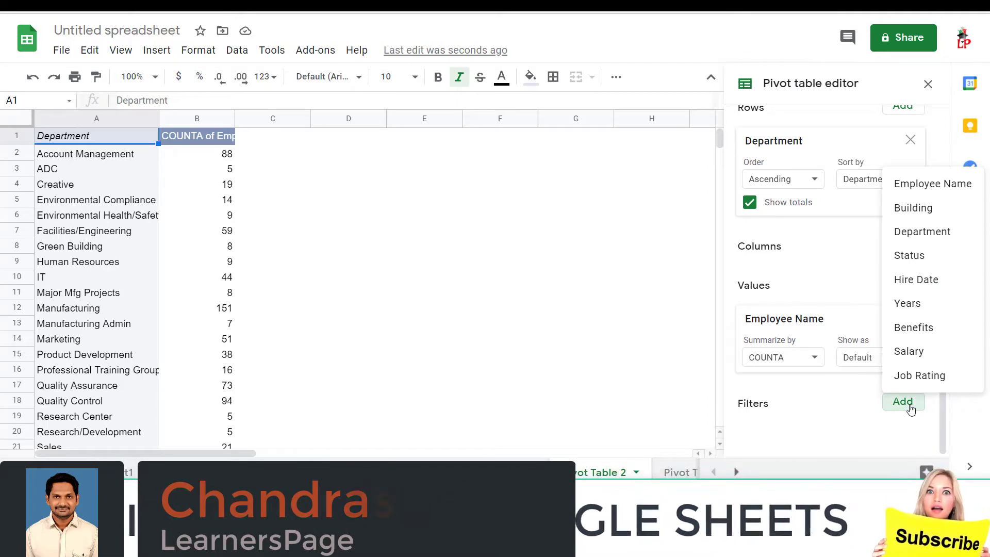
left_click(935, 216)
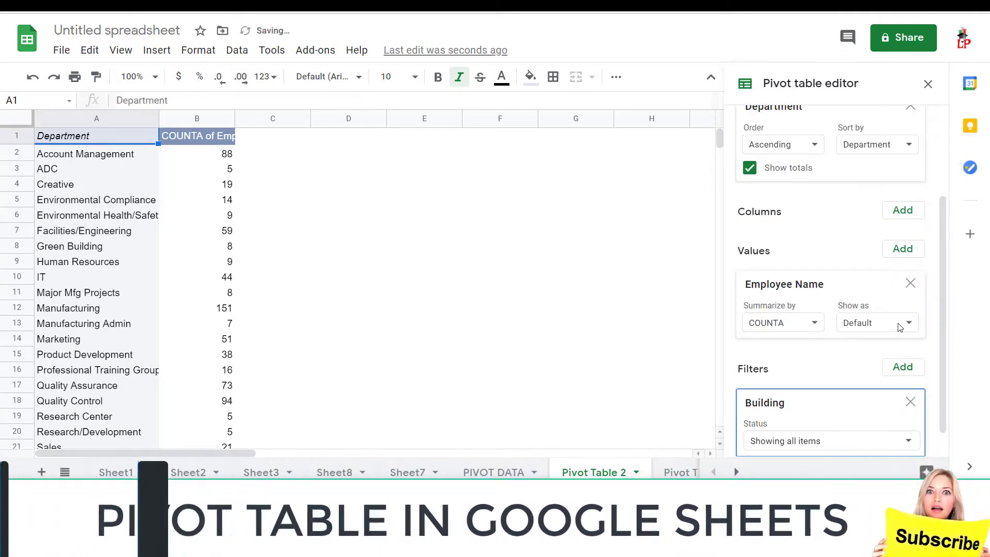
scroll(639, 411, "down", 2)
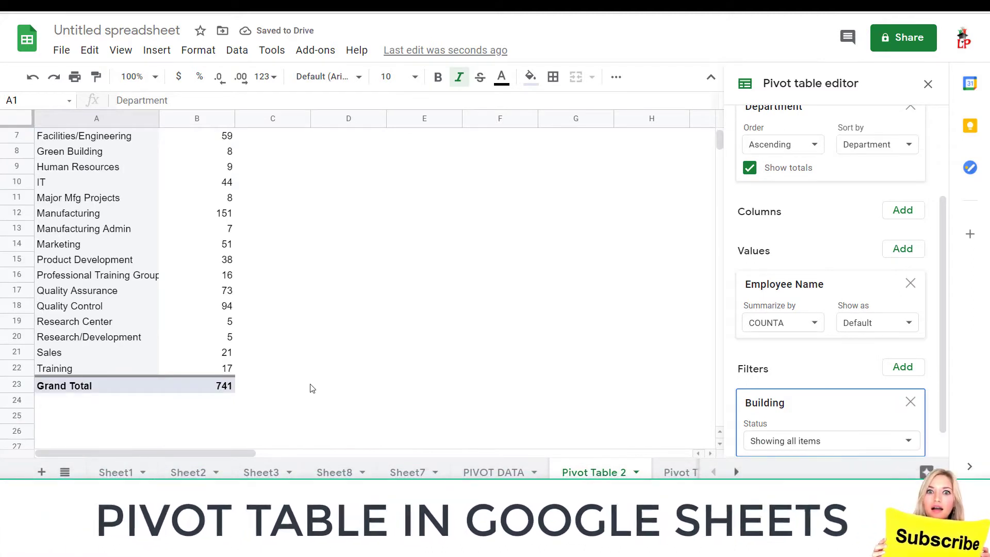
left_click(763, 445)
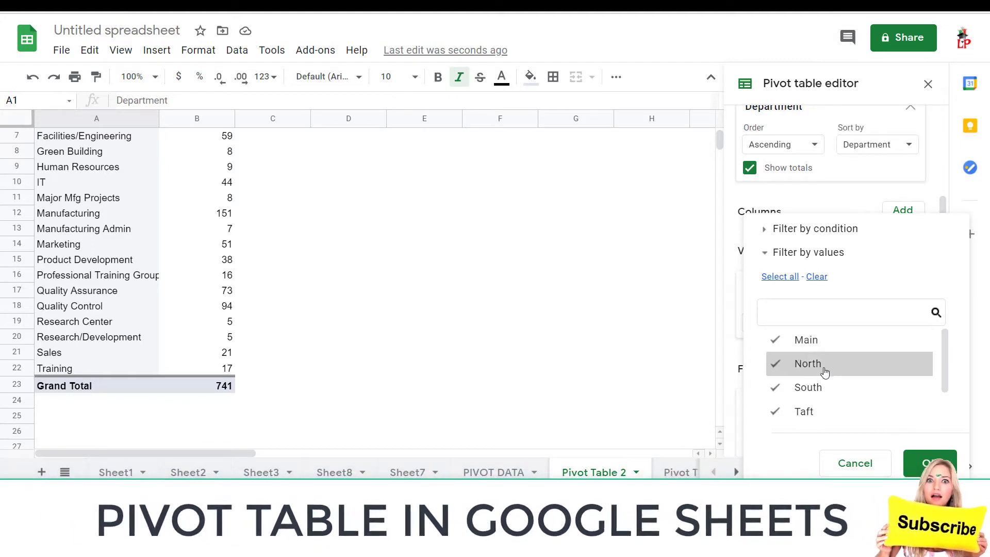
left_click(814, 422)
left_click(778, 339)
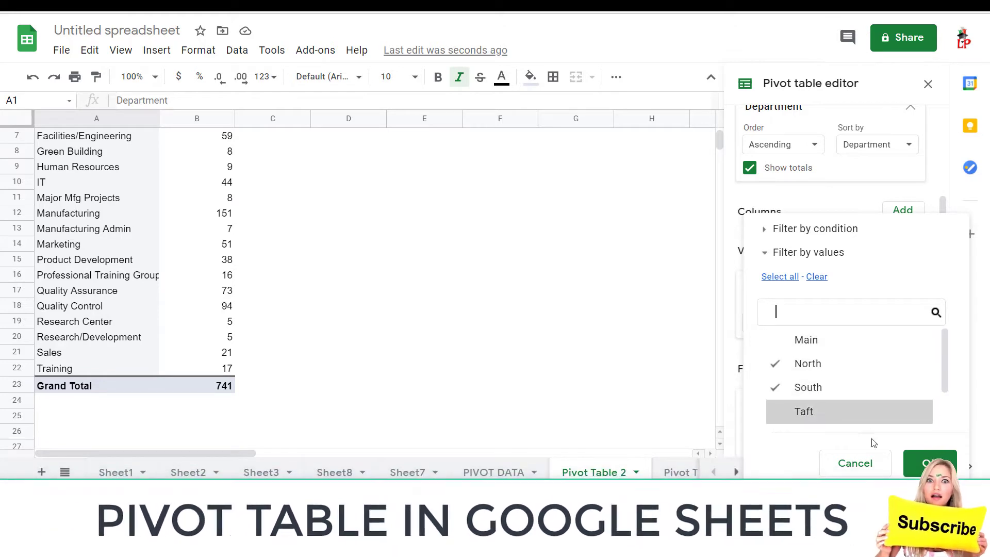
left_click(929, 463)
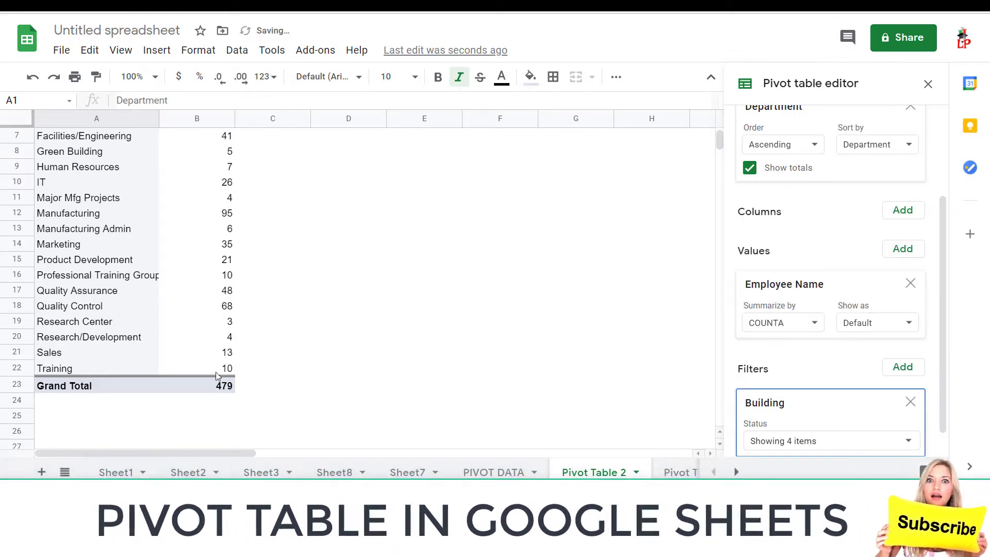
Review the filtered department counts and remove the Building filter from the pivot table
scroll(227, 400, "up", 2)
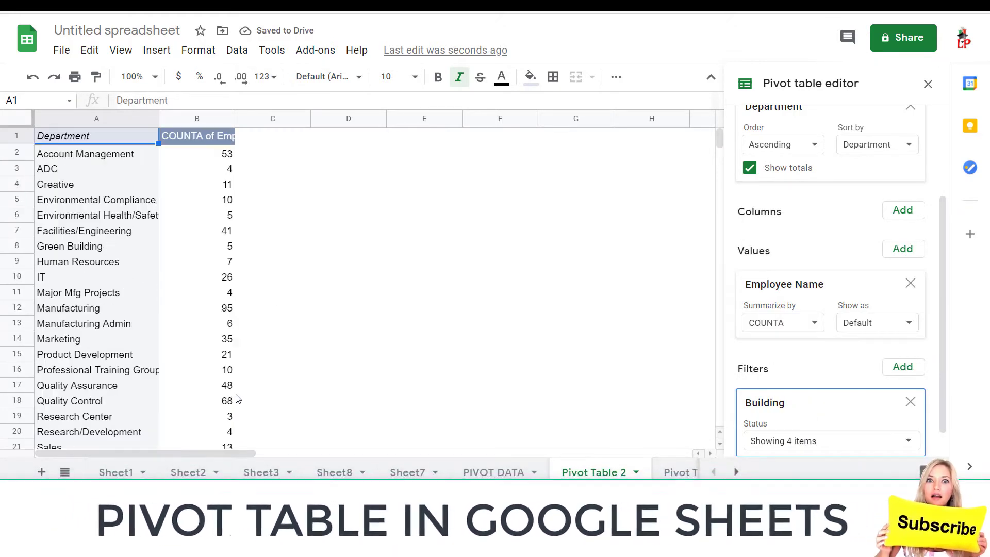
scroll(232, 400, "down", 4)
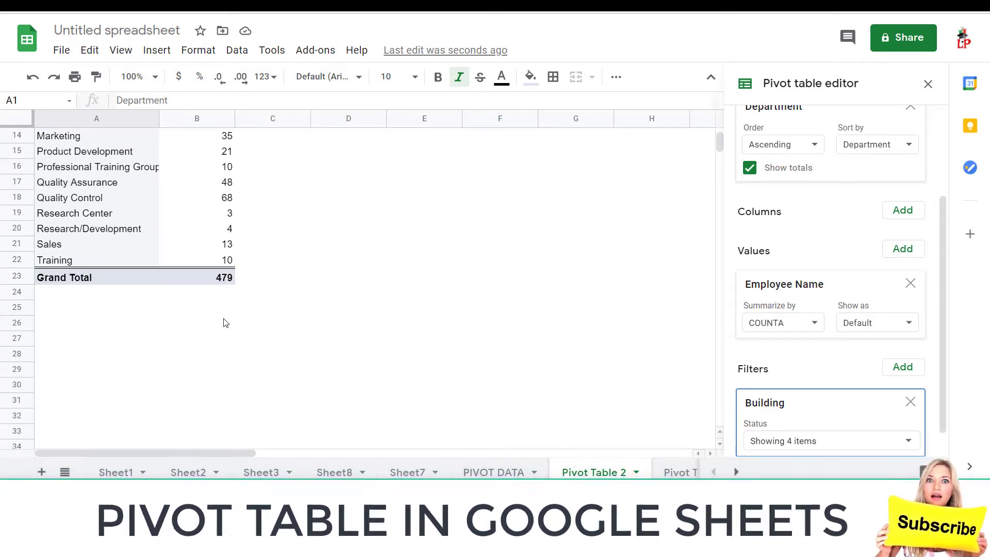
scroll(227, 323, "up", 4)
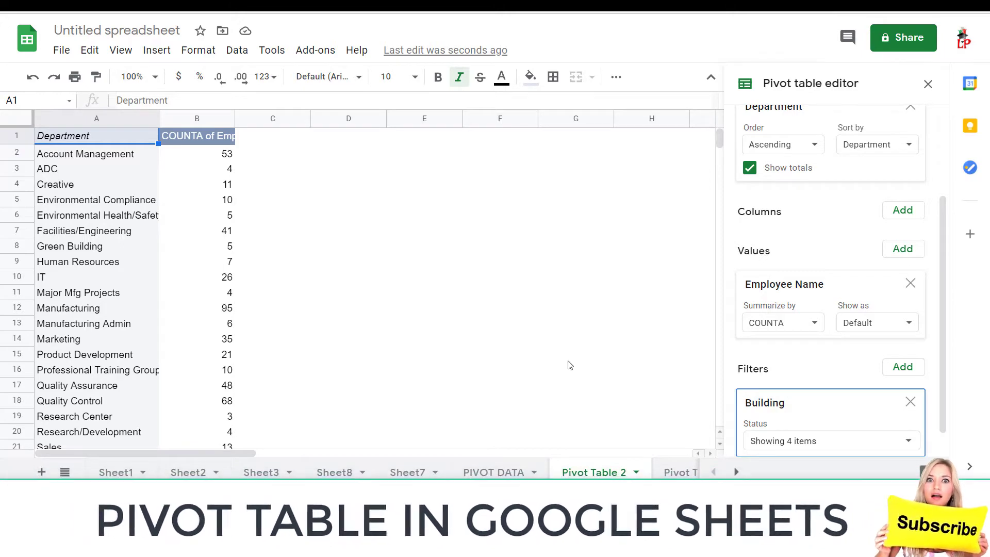
scroll(448, 347, "down", 3)
scroll(238, 349, "up", 3)
left_click(910, 403)
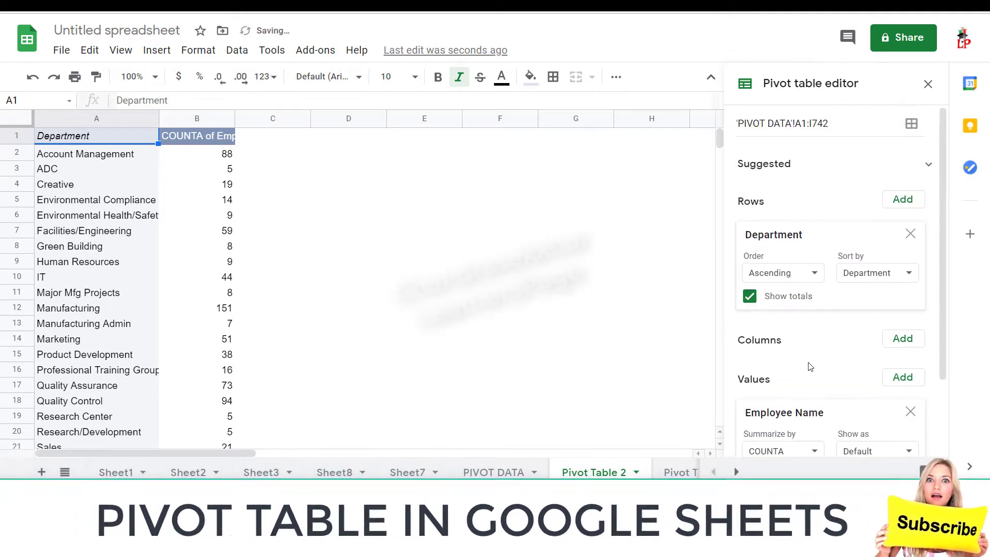
Add Building as a second row field and move it above Department in the row order
left_click(900, 205)
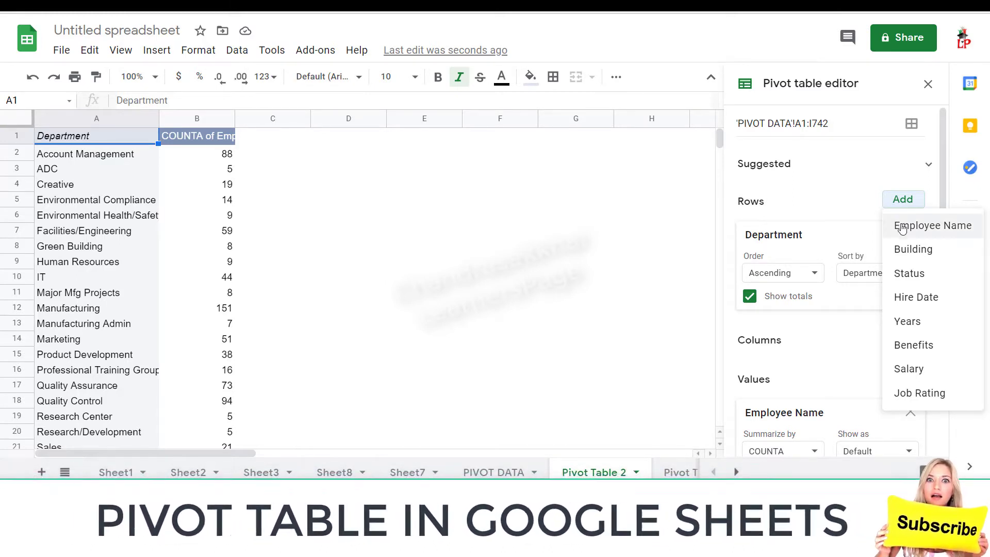
left_click(917, 250)
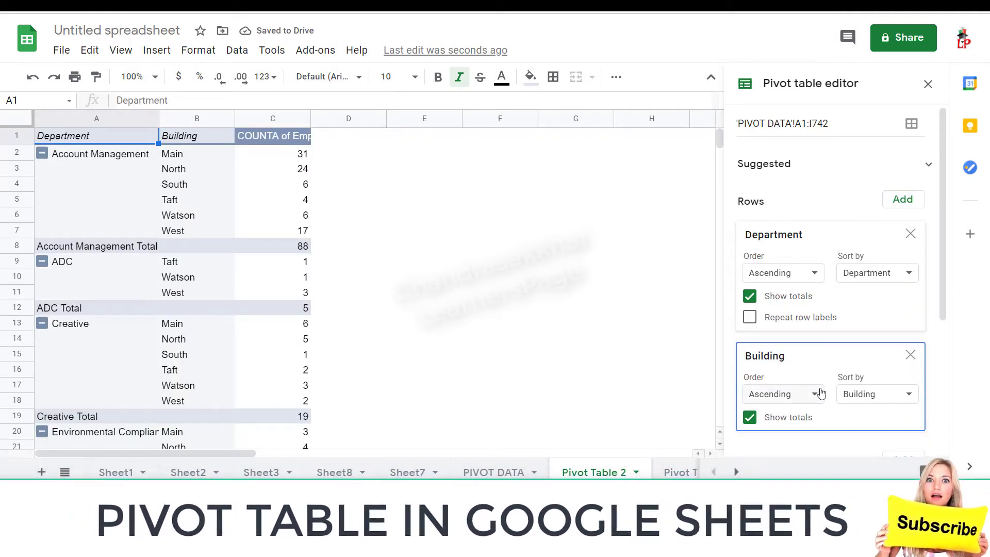
scroll(817, 325, "down", 1)
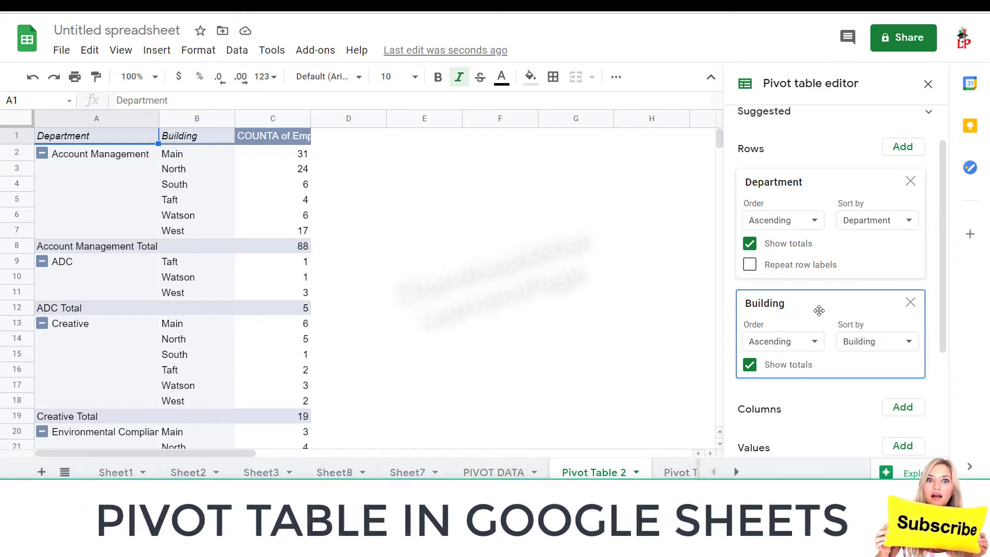
left_click(768, 302)
left_click_drag(768, 302, 781, 182)
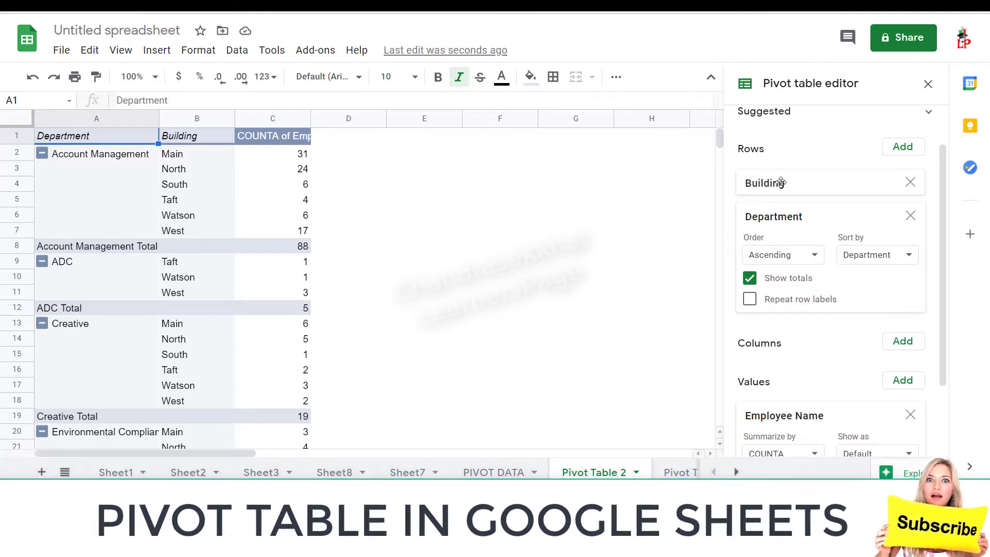
left_click_drag(780, 183, 781, 184)
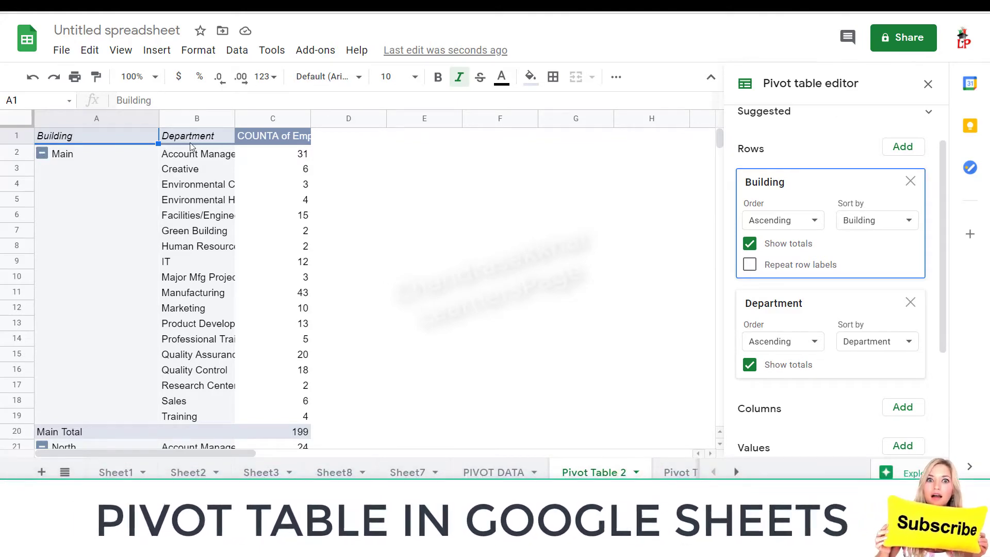
Examine the employee counts per department within each building, from Main through to the grand total
scroll(198, 355, "down", 4)
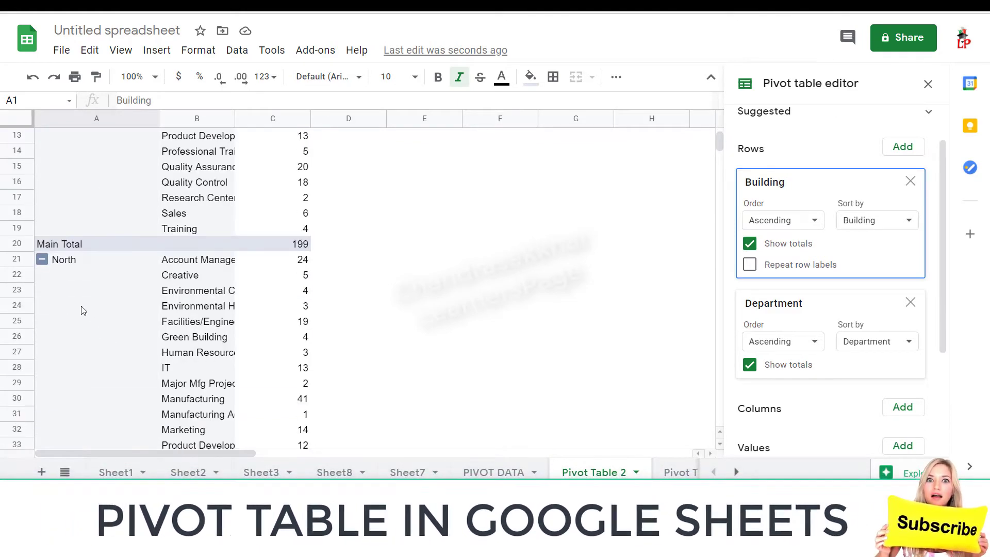
scroll(190, 316, "down", 3)
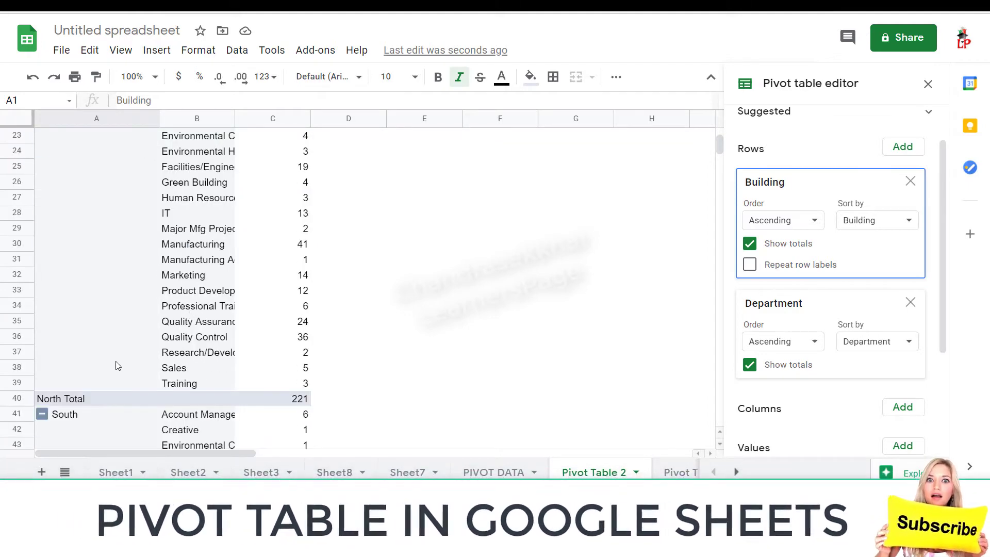
scroll(117, 366, "down", 8)
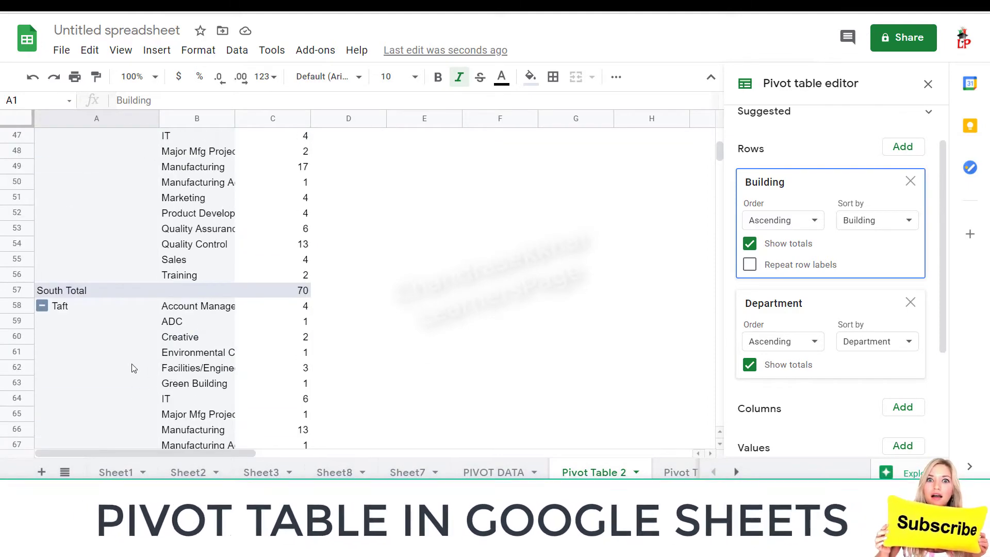
scroll(195, 338, "down", 3)
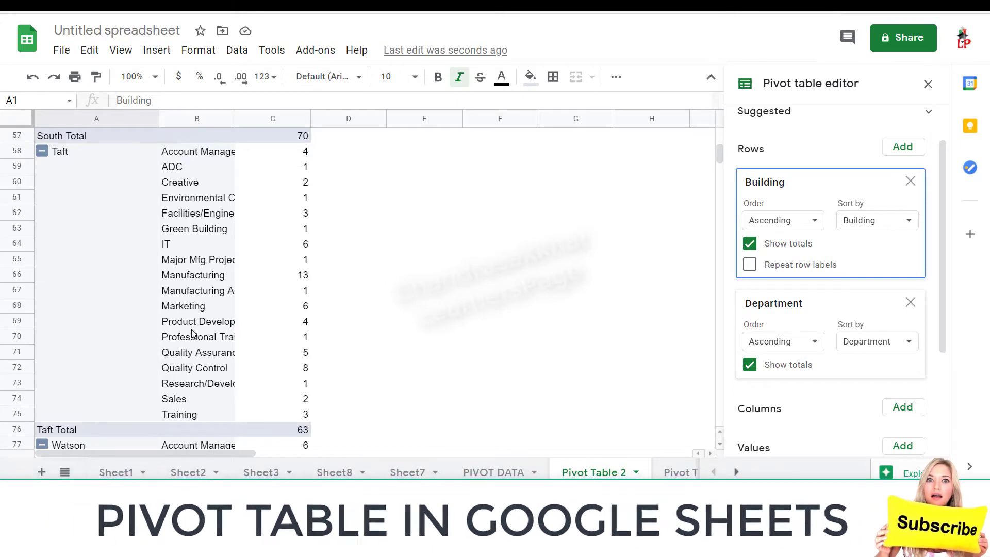
scroll(192, 333, "down", 8)
scroll(192, 333, "down", 6)
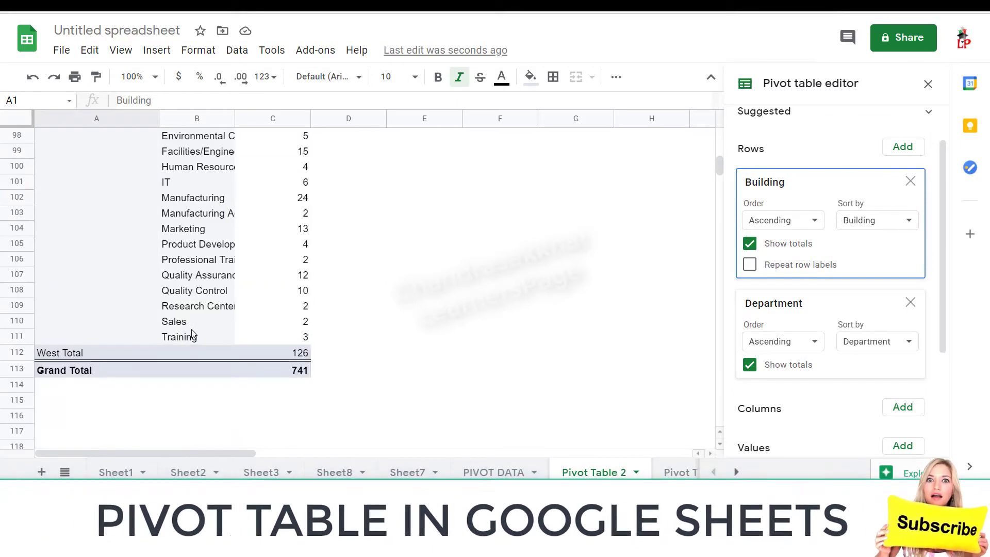
scroll(192, 333, "up", 20)
scroll(192, 333, "up", 5)
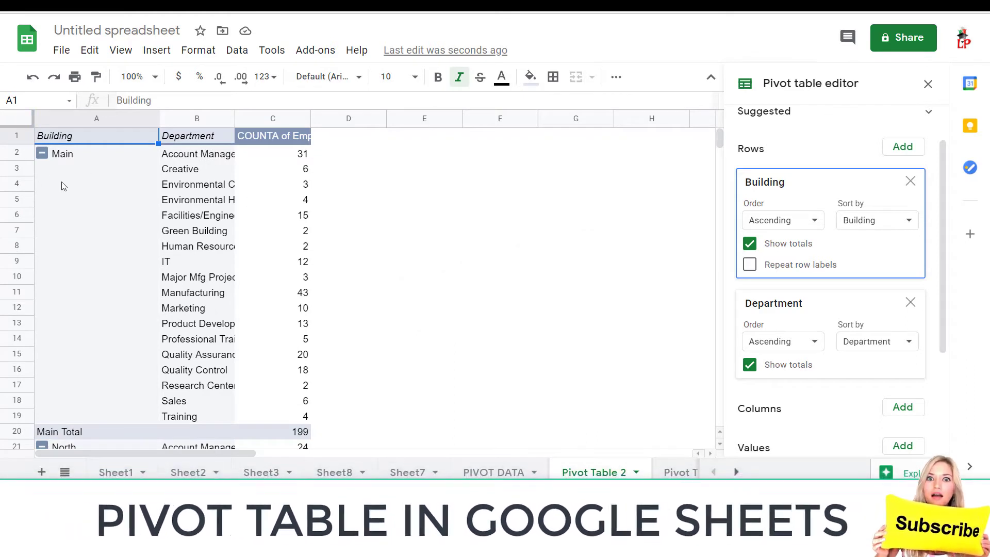
Collapse every building group in the pivot table, from Main through West, to its total row
left_click(43, 153)
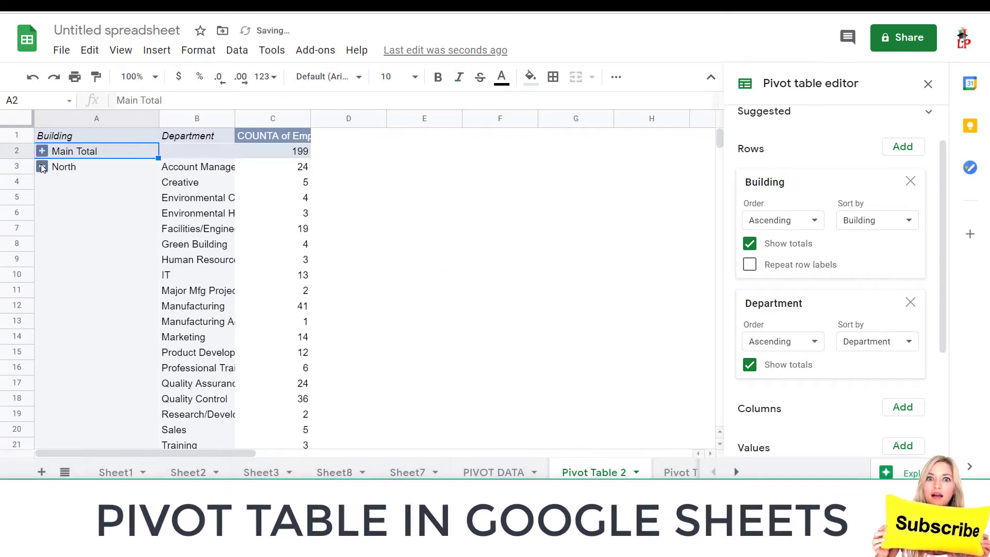
left_click(42, 167)
left_click(42, 184)
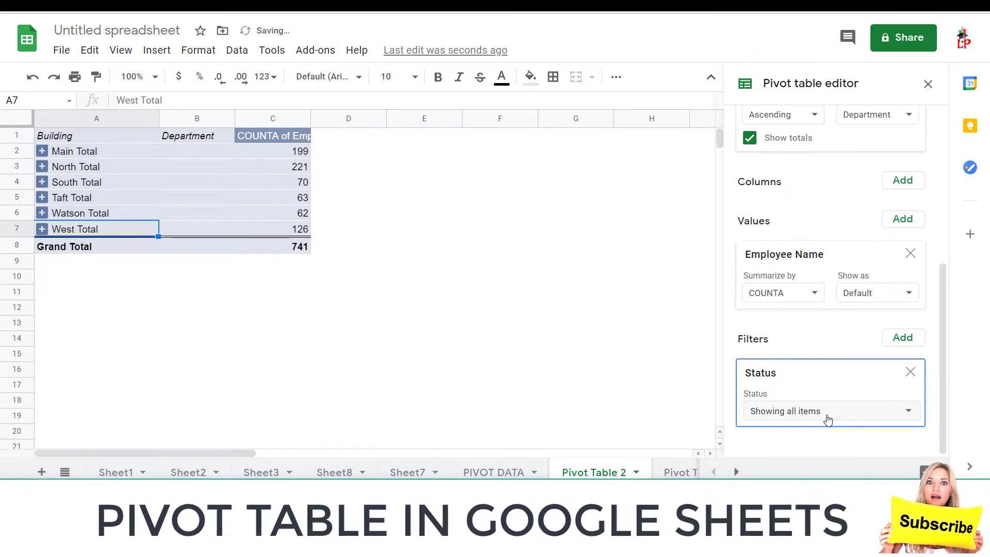
Examine the value choices and condition options of the pivot table's Status filter, keeping all items included
left_click(826, 409)
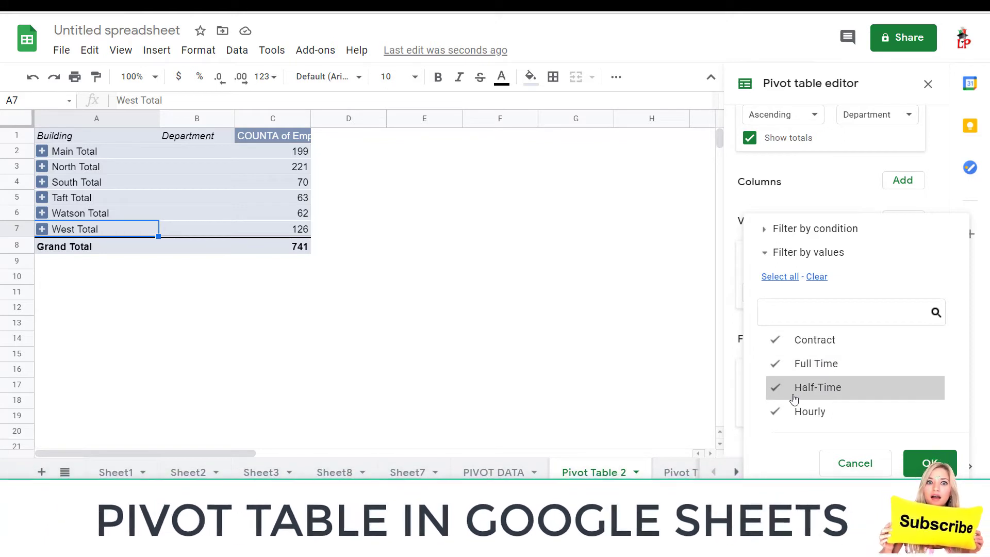
left_click(912, 454)
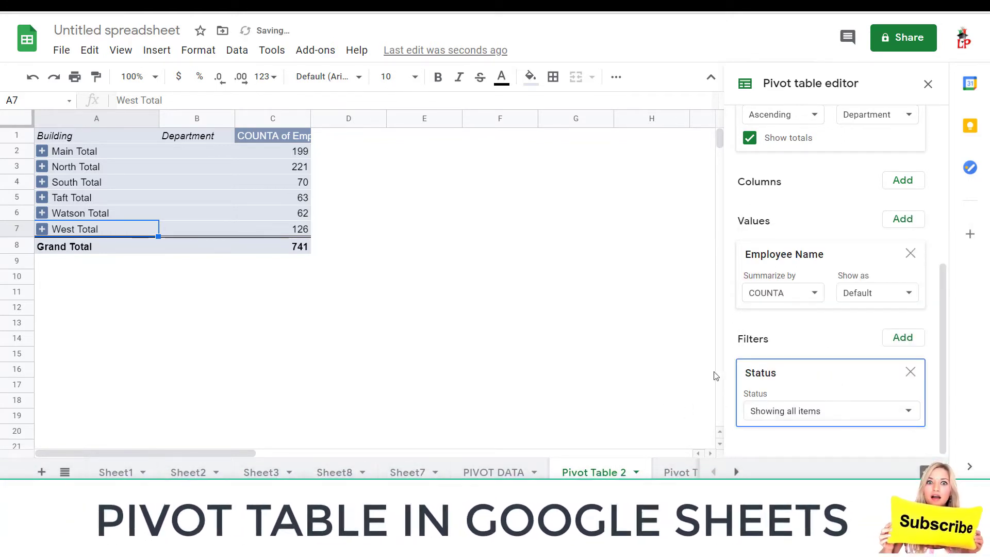
left_click(802, 413)
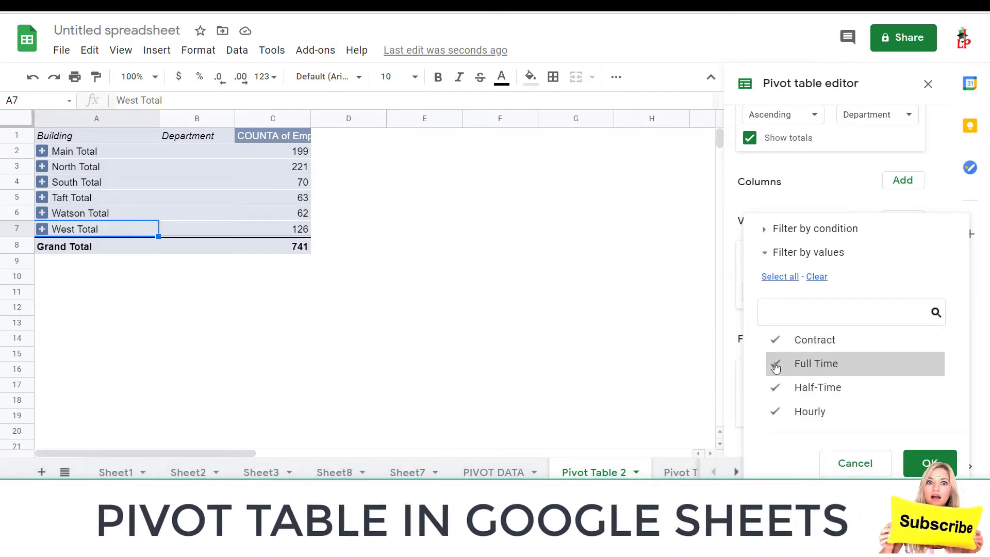
left_click(767, 229)
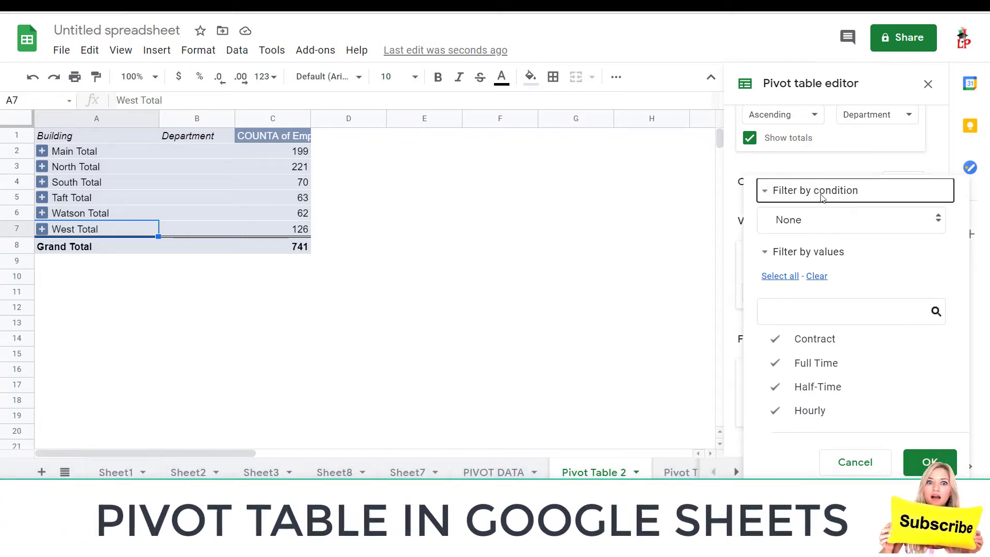
left_click(819, 219)
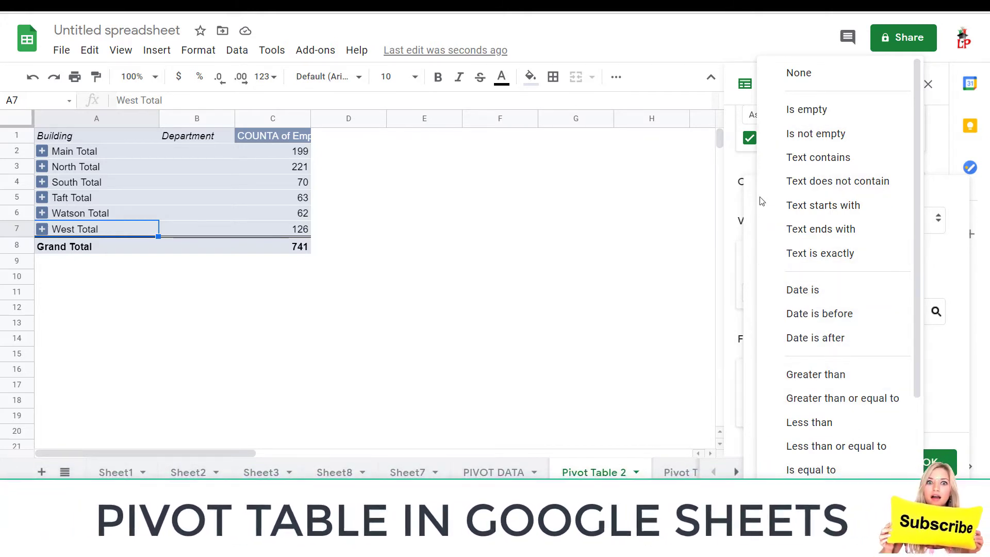
left_click(950, 285)
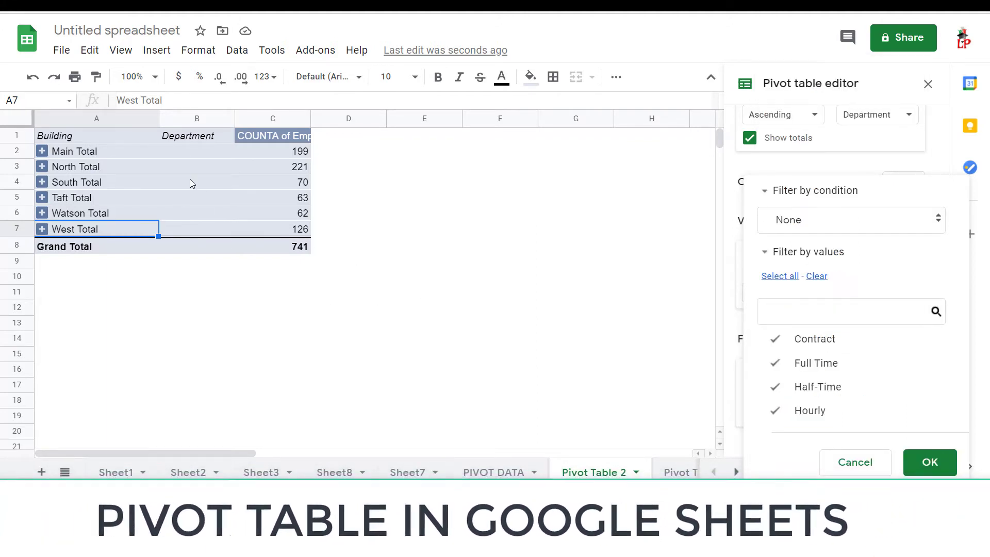
left_click(220, 197)
left_click(163, 165)
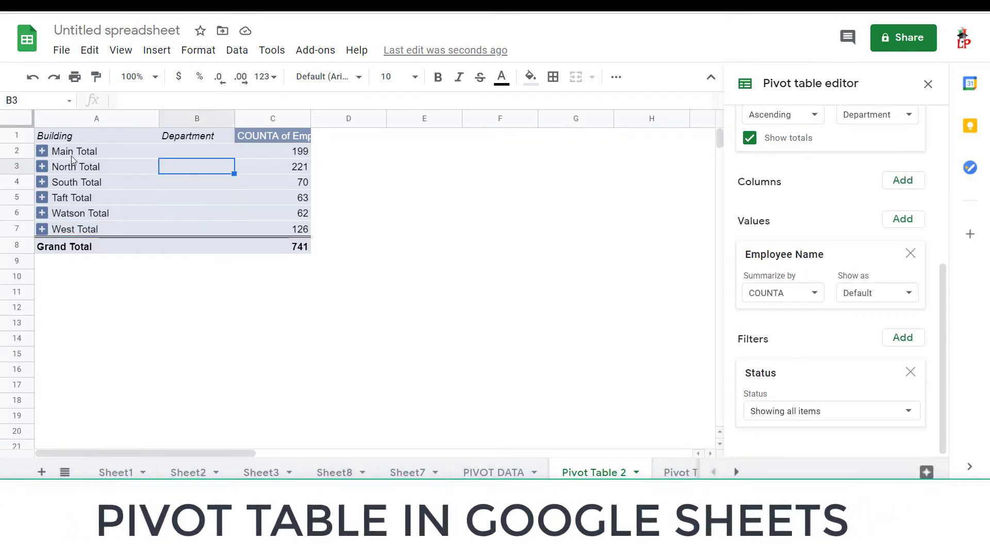
left_click(173, 198)
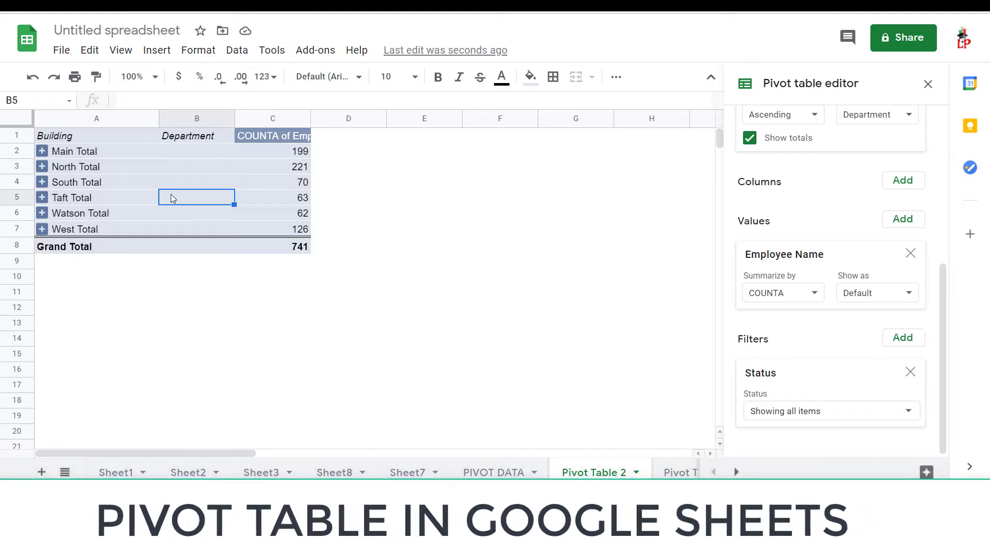
left_click(202, 173)
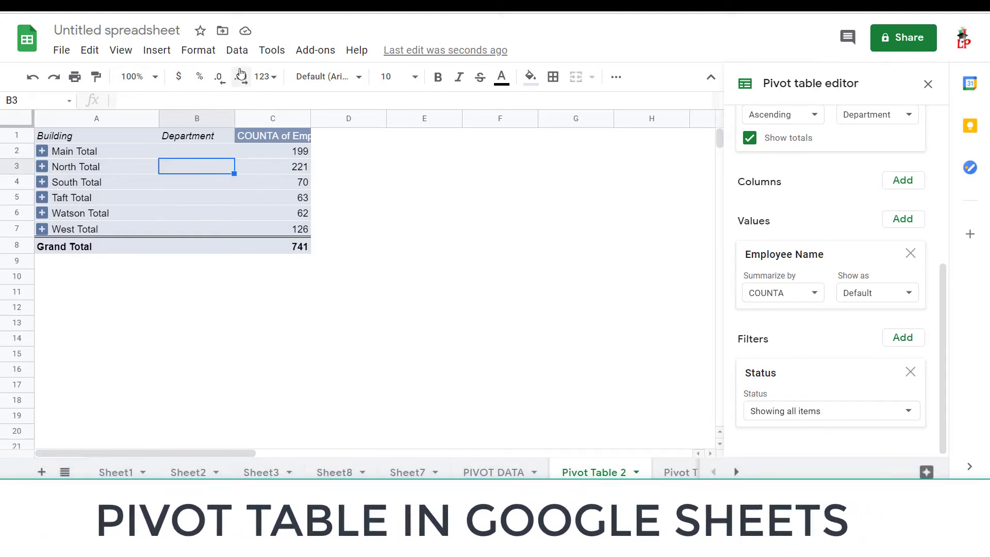
left_click(237, 50)
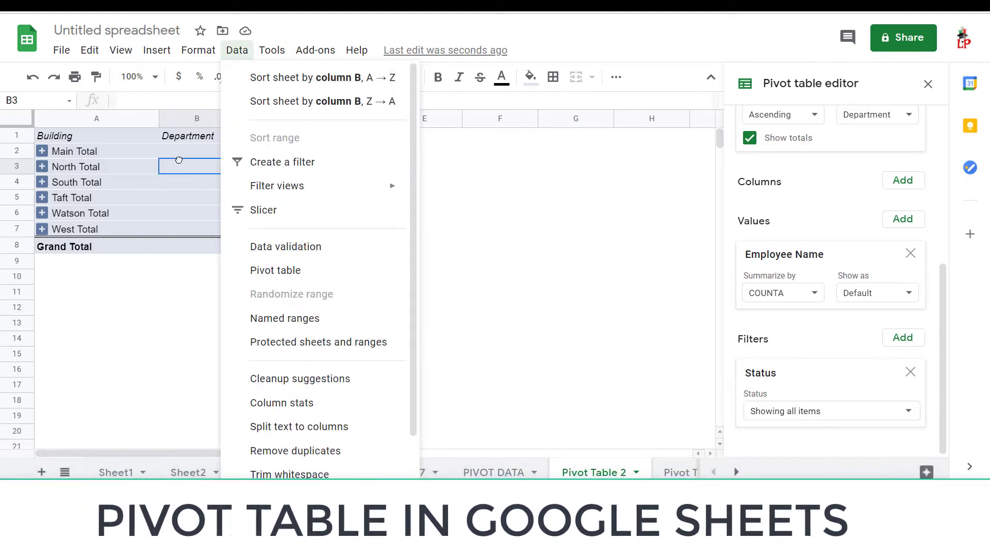
left_click(179, 160)
right_click(181, 165)
key("Escape")
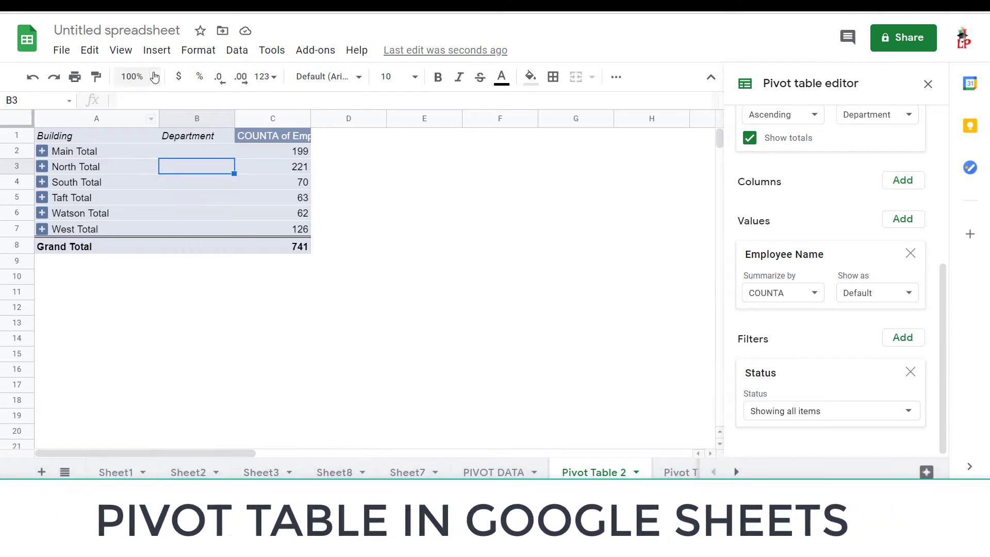
Insert a chart from the collapsed pivot table and move it beside the table, starting at column D
left_click(156, 50)
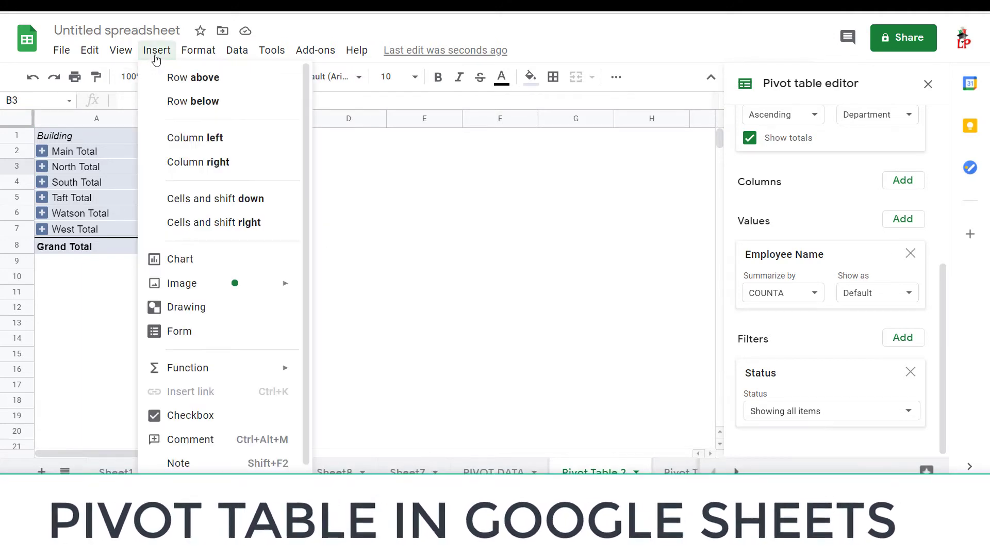
left_click(199, 268)
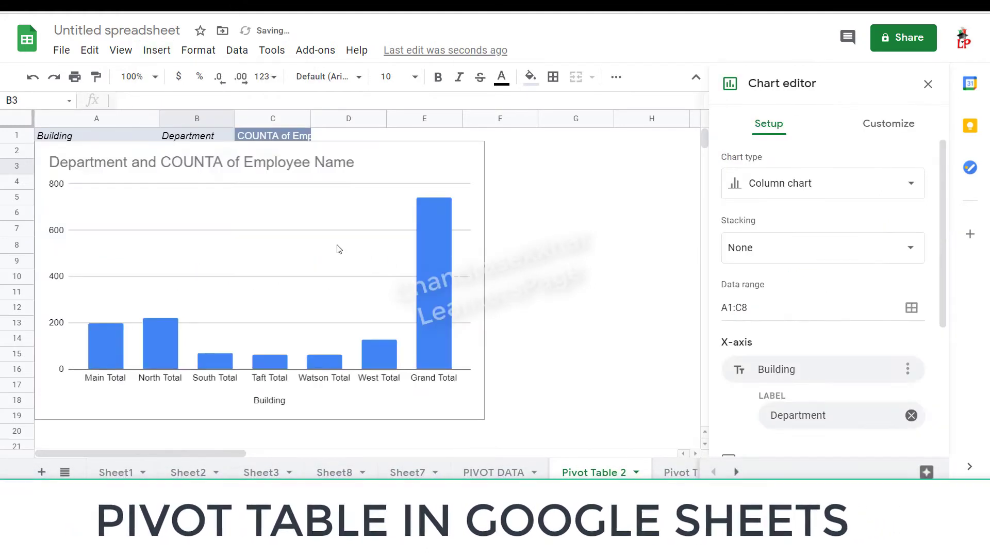
left_click(456, 228)
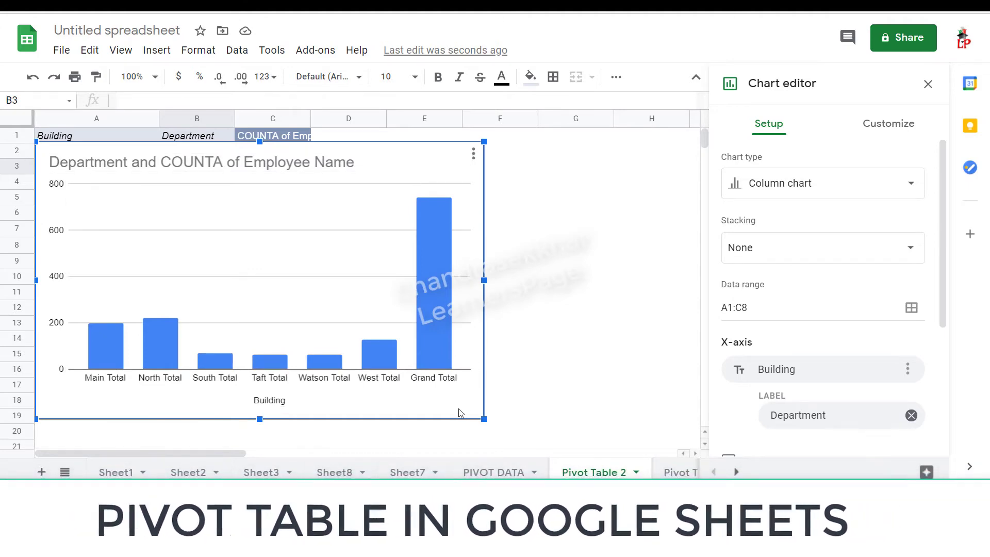
left_click_drag(461, 412, 758, 405)
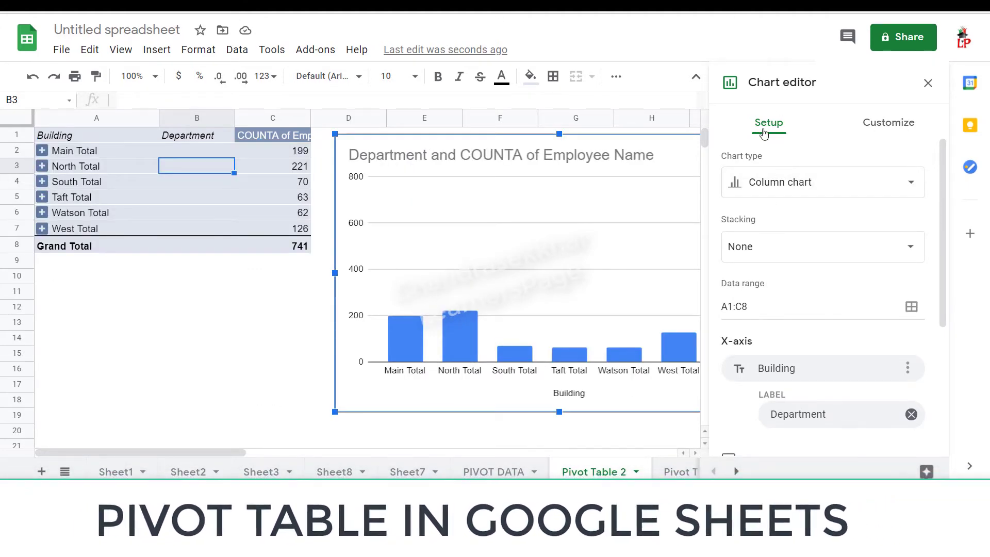
Change the chart type to Stacked bar chart, look through the other chart types, and close the chart editor
left_click(799, 191)
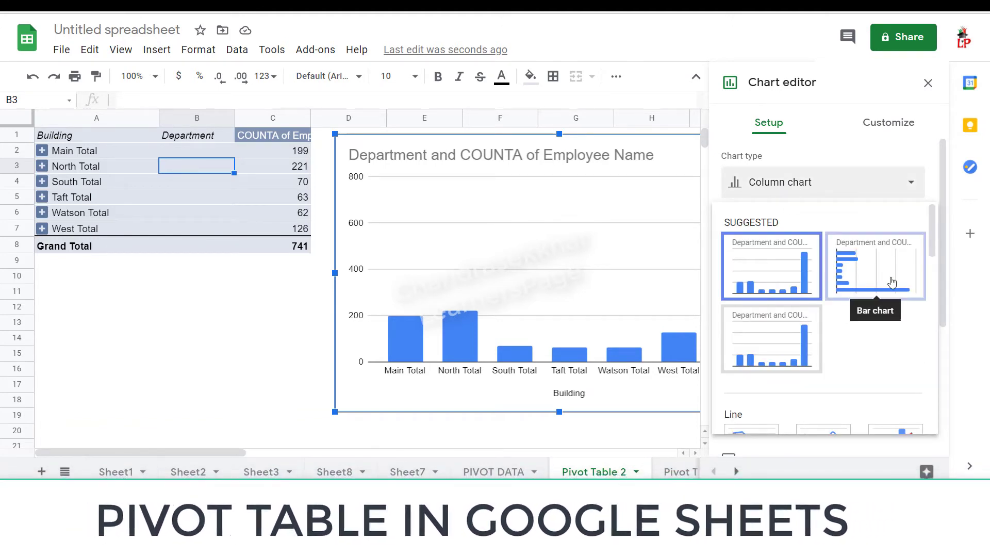
scroll(783, 340, "down", 3)
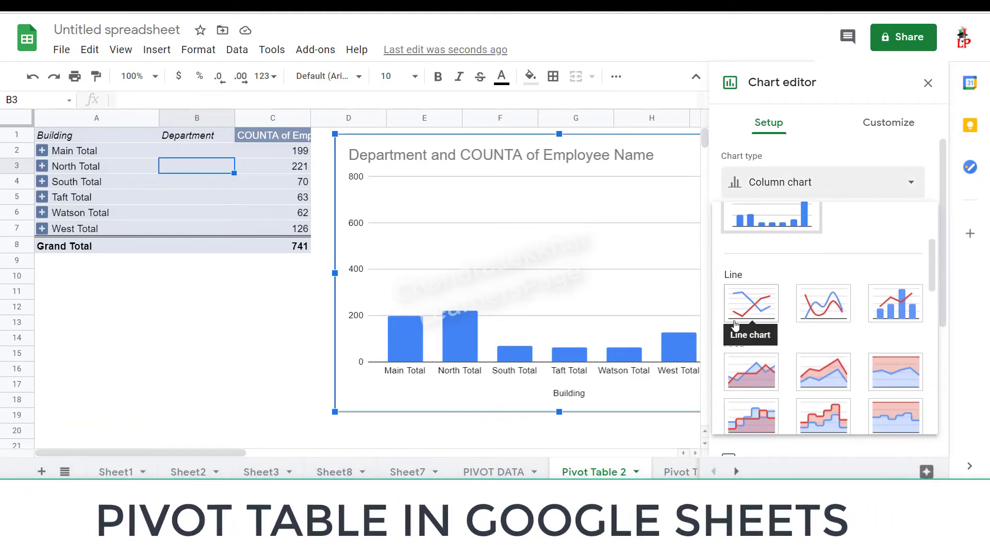
scroll(758, 330, "down", 3)
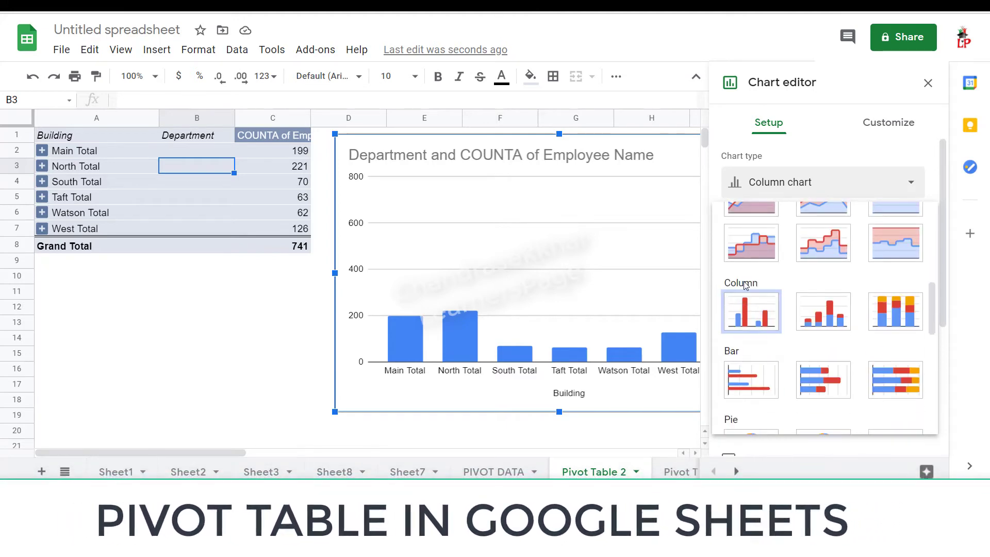
scroll(758, 310, "down", 2)
left_click(823, 312)
scroll(779, 322, "down", 3)
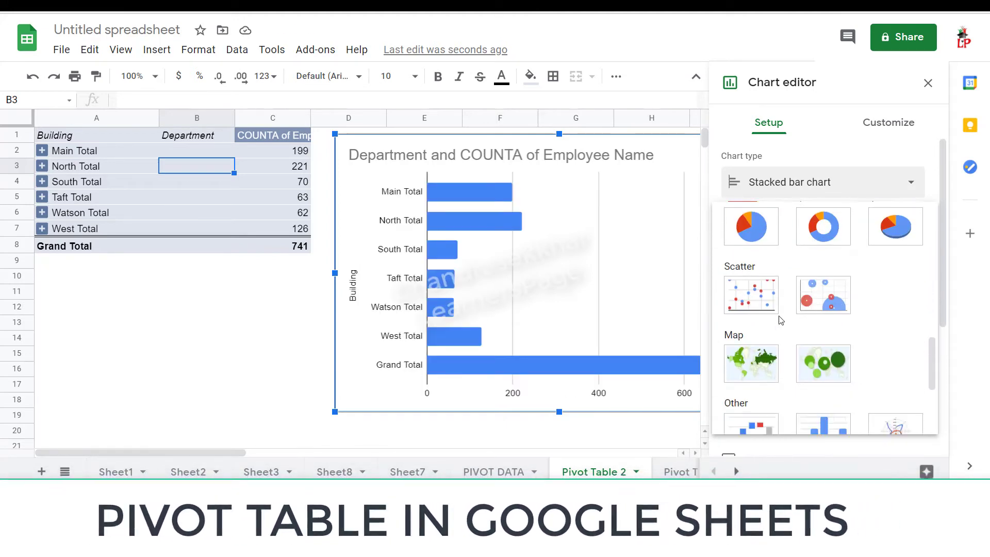
scroll(780, 320, "down", 2)
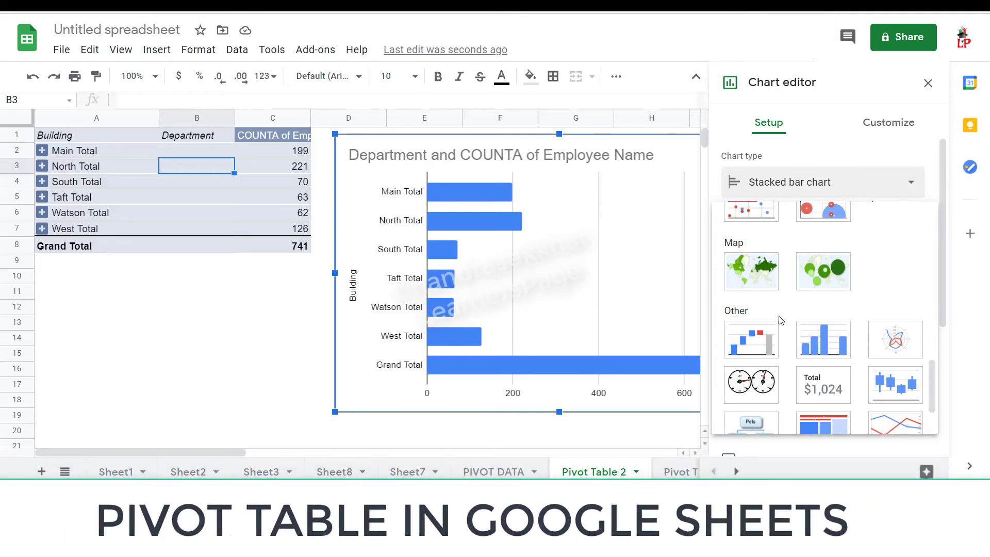
scroll(770, 341, "down", 3)
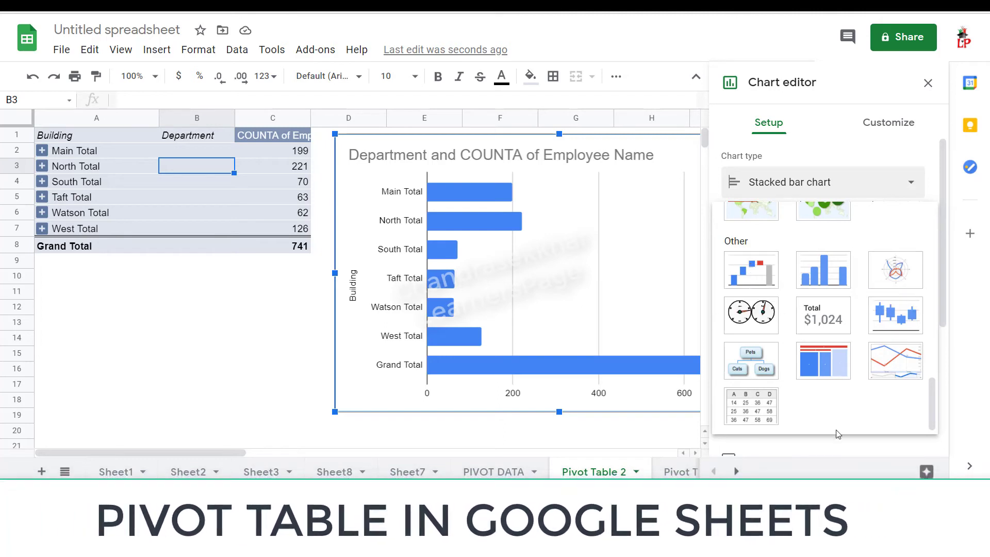
scroll(823, 411, "up", 5)
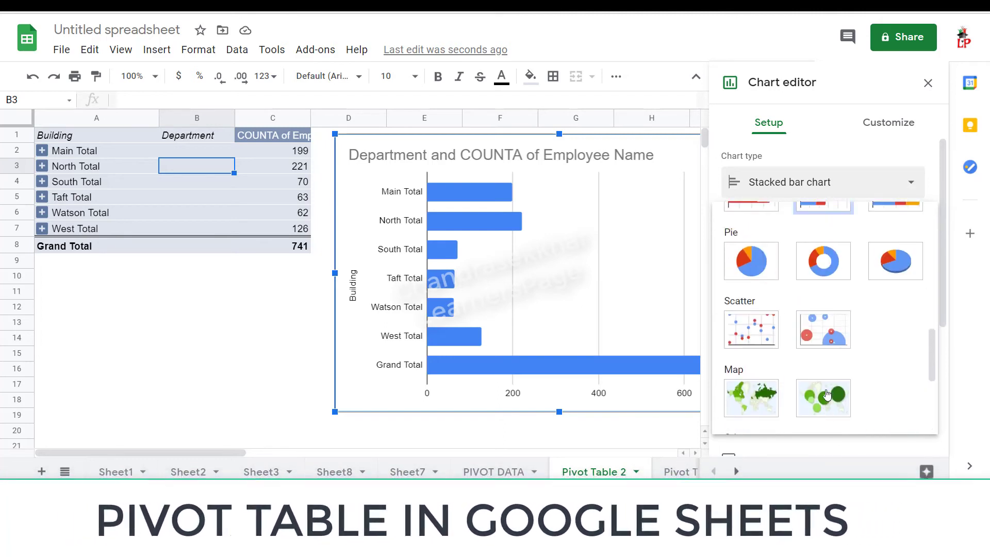
left_click(928, 83)
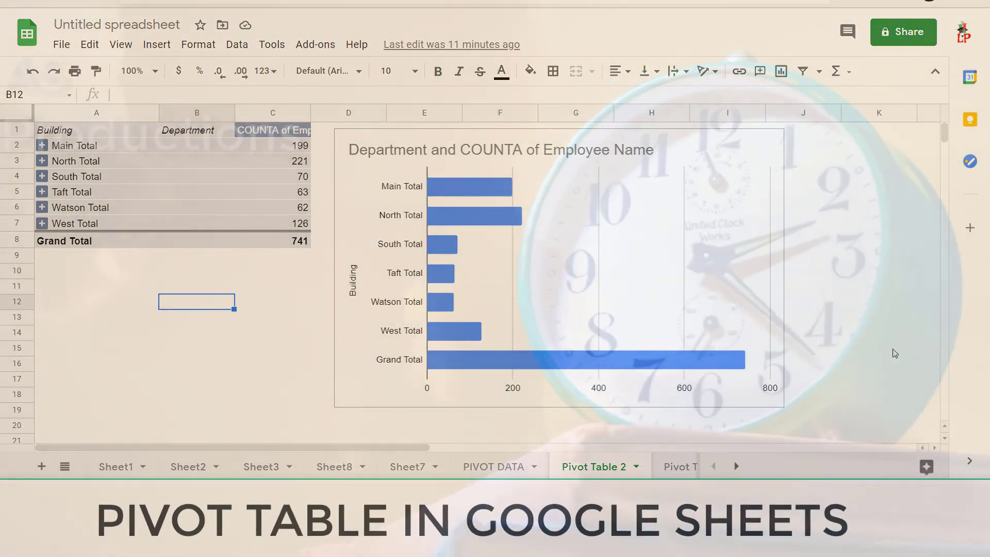
left_click(524, 489)
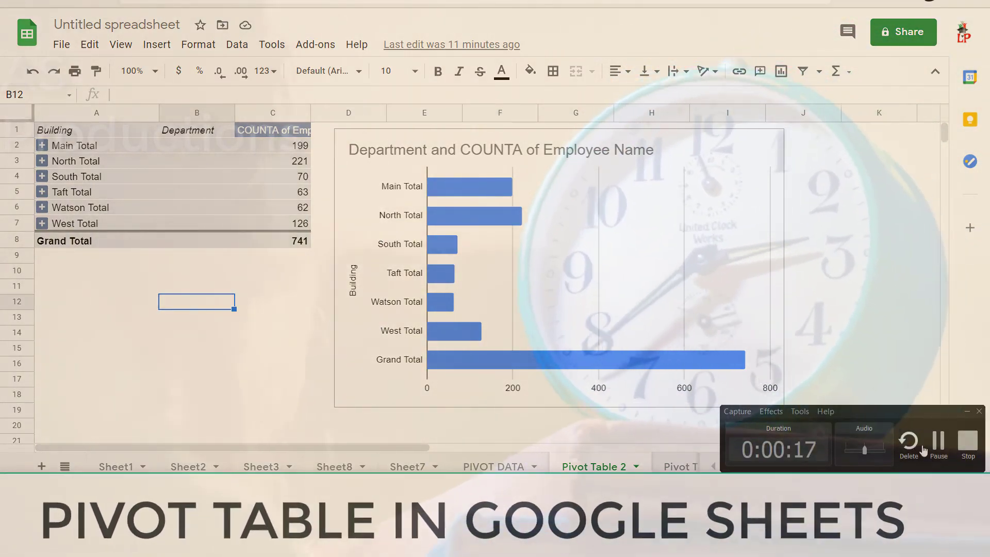